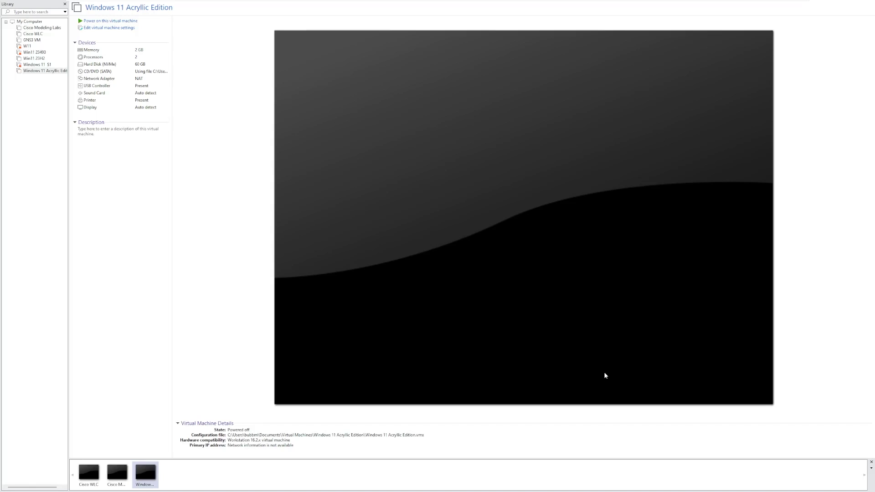
Give the Windows 11 Acrylic Edition VM 8 GB (8192 MB) of memory and power it on.
left_click(103, 50)
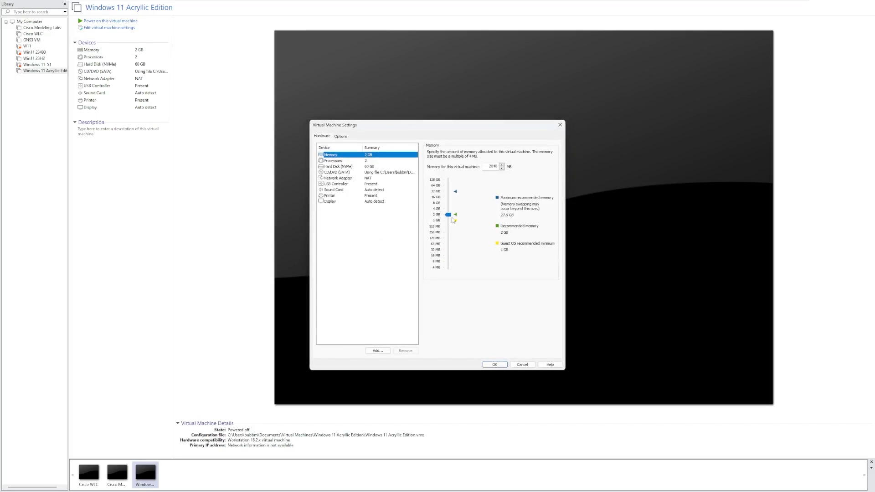
left_click_drag(448, 215, 448, 203)
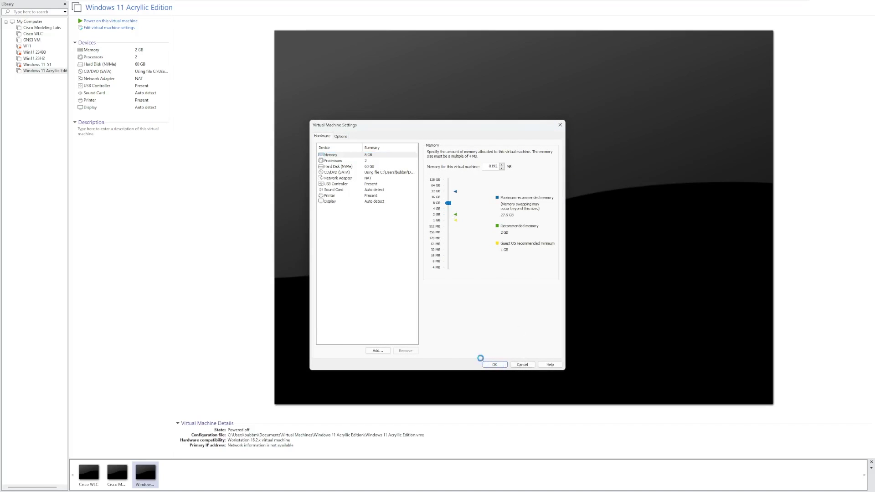
left_click(494, 364)
left_click(138, 21)
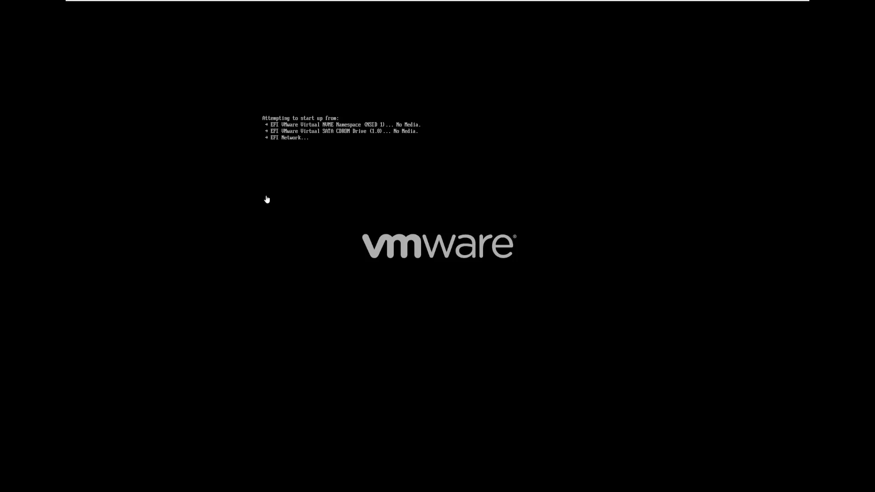
Check that the CD/DVD (SATA) drive settings point to the installer ISO image.
mouse_move(447, 2)
left_click(127, 5)
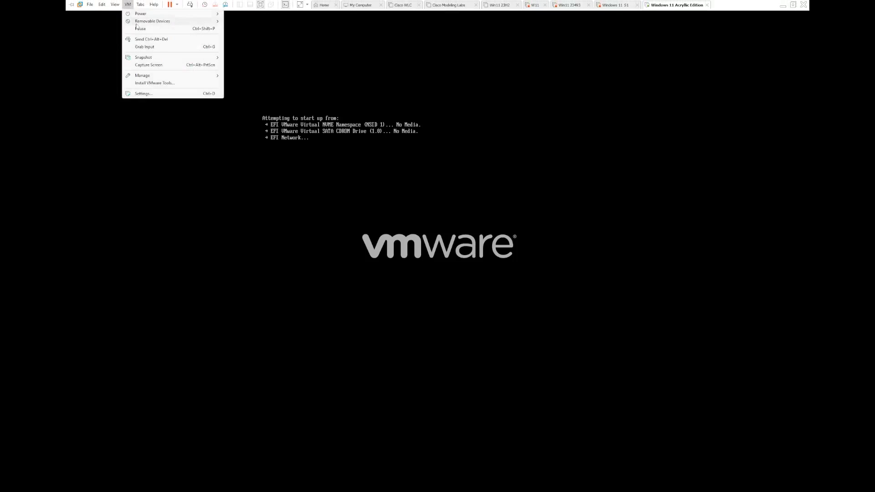
mouse_move(160, 21)
mouse_move(273, 21)
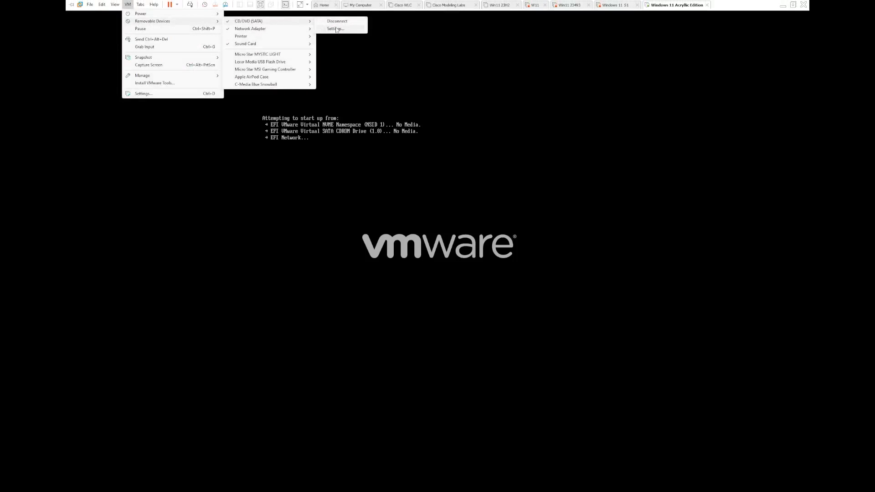
left_click(335, 28)
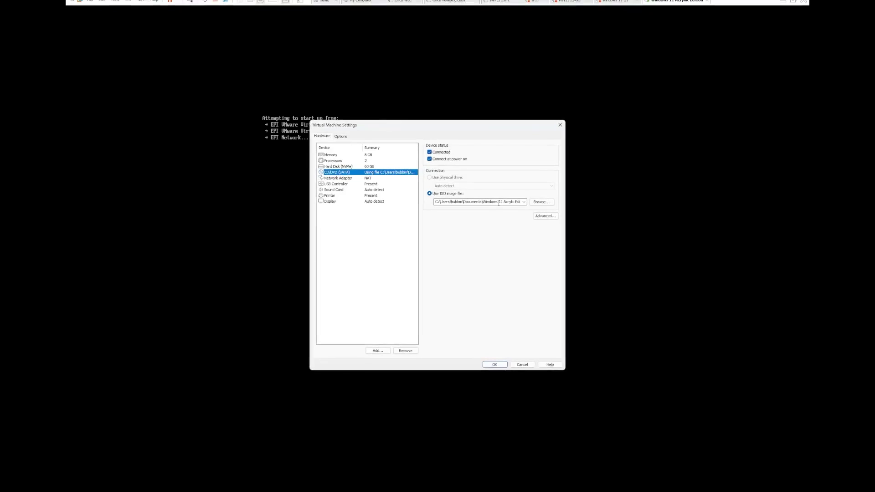
left_click(524, 202)
left_click(500, 368)
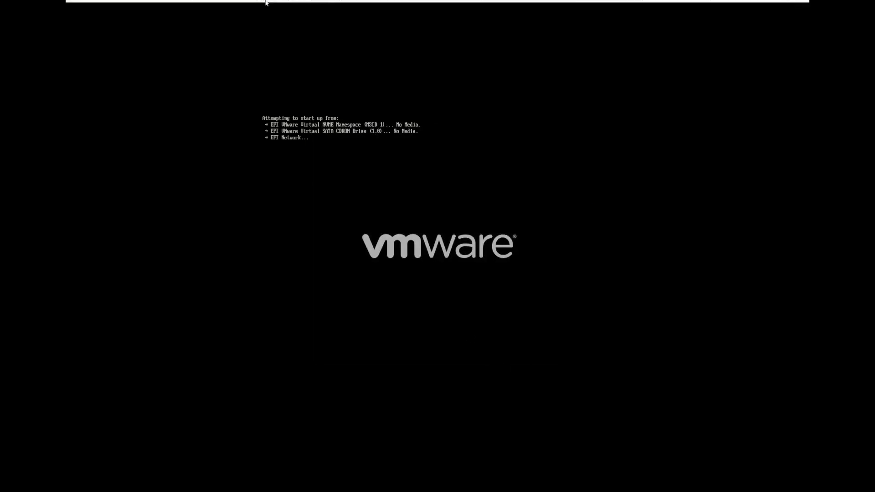
Reset the VM so it boots from the installer ISO.
mouse_move(209, 5)
left_click(176, 5)
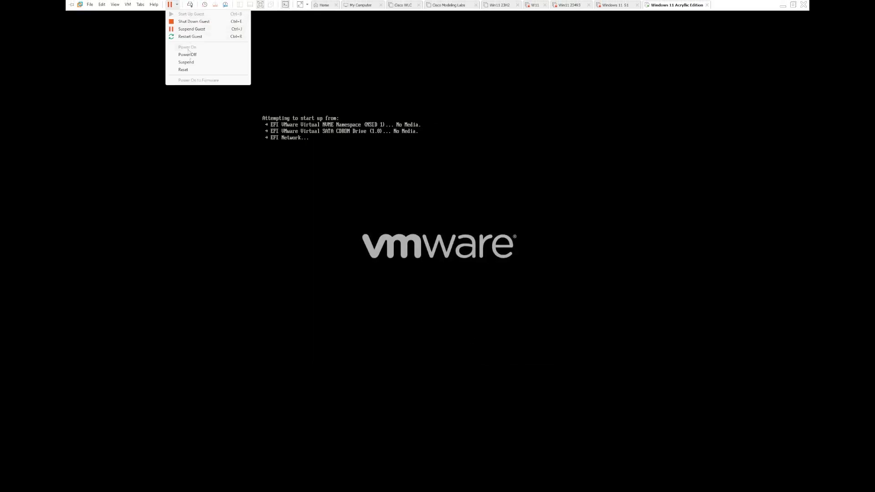
left_click(191, 69)
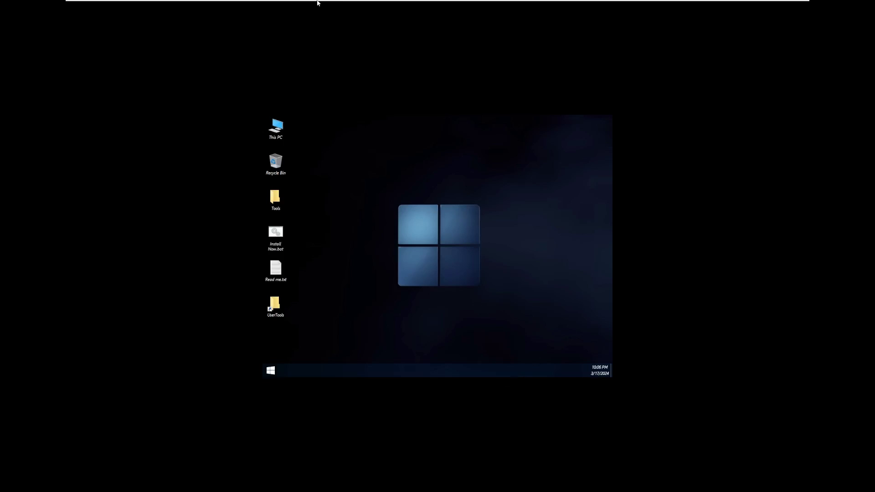
Stretch the guest display using Keep Aspect Ratio Stretch.
left_click(300, 4)
left_click(308, 4)
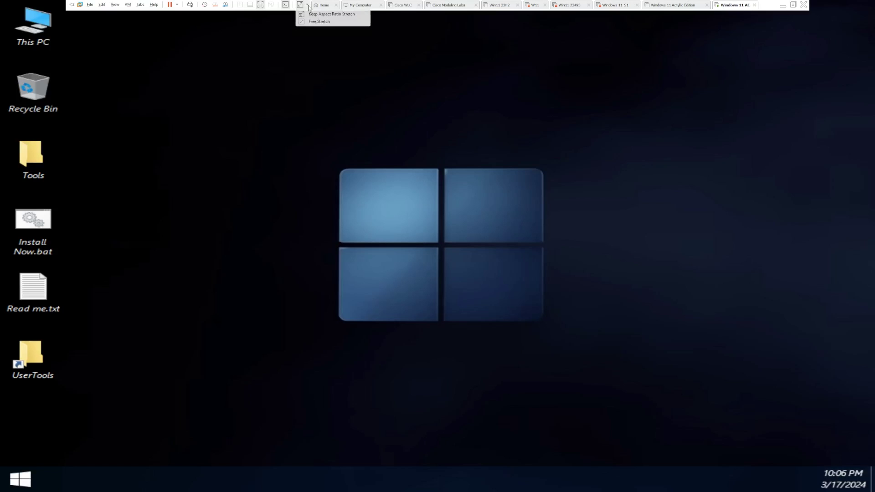
left_click(329, 14)
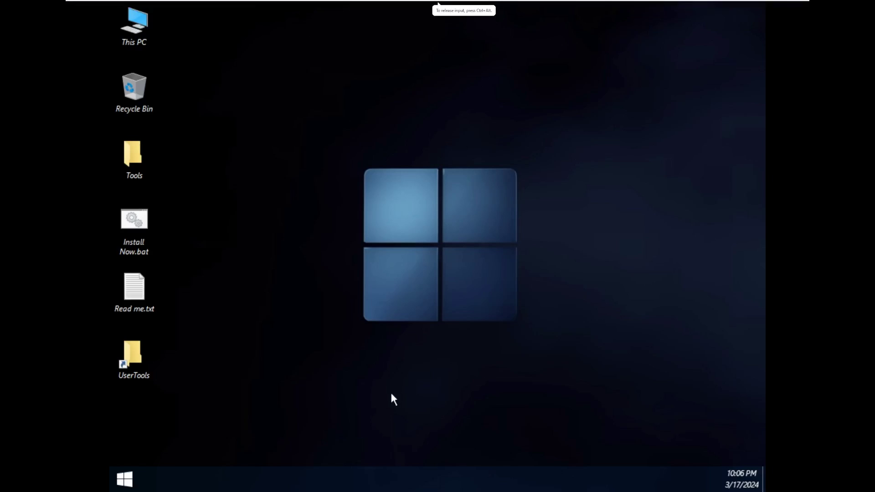
Open the Read me.txt note and move the Notepad window to the right.
left_click(124, 478)
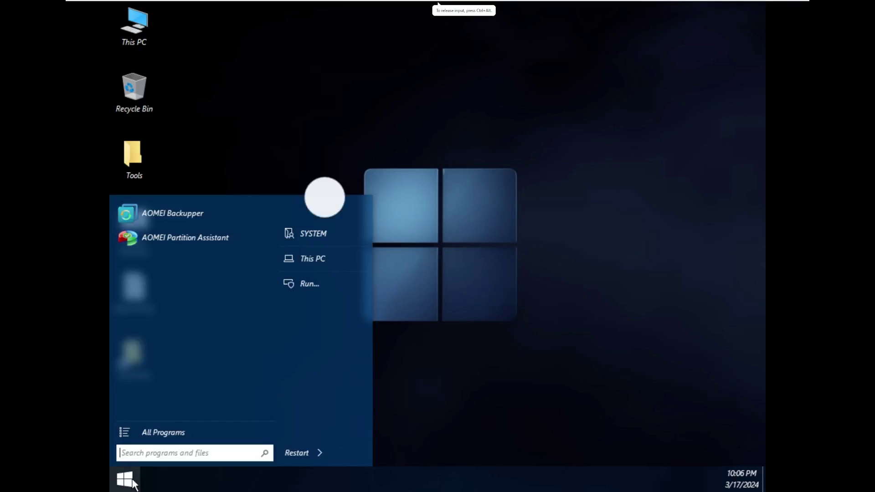
left_click(132, 480)
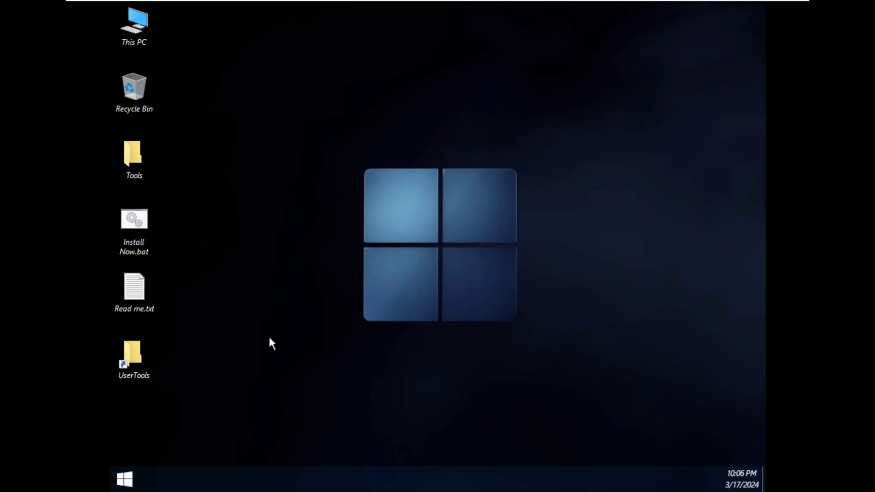
double_click(138, 287)
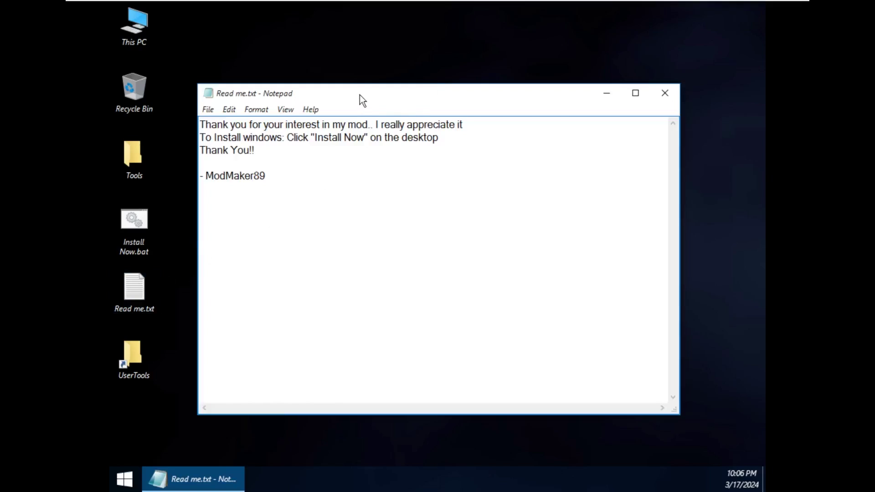
left_click_drag(382, 91, 460, 88)
Run Install Now.bat as administrator.
left_click(144, 231)
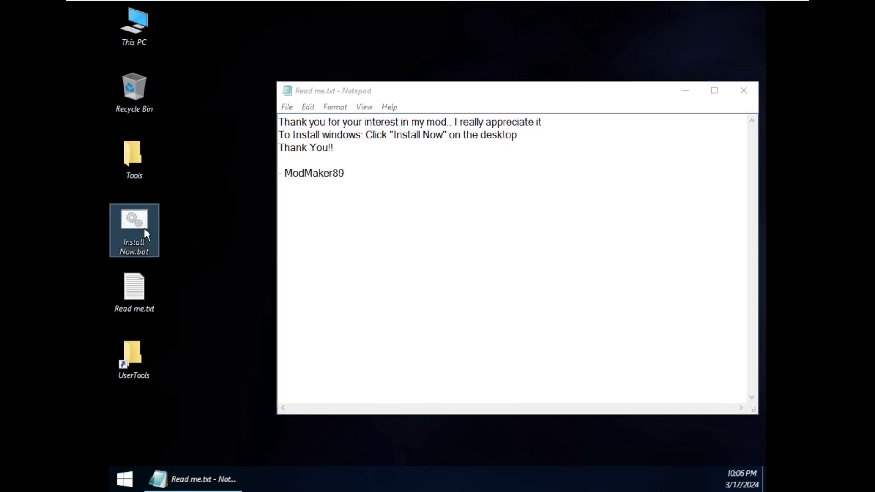
right_click(143, 228)
left_click(165, 278)
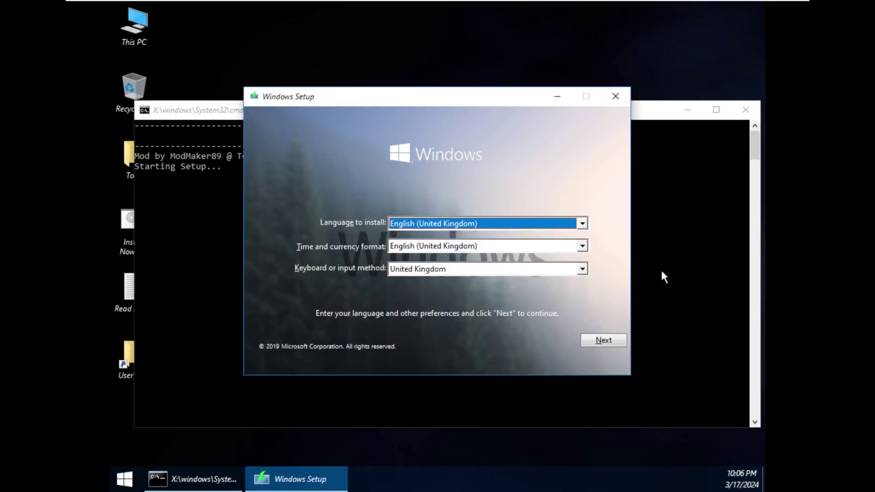
Accept the Windows Setup language settings and begin the installation with Install now.
left_click(600, 341)
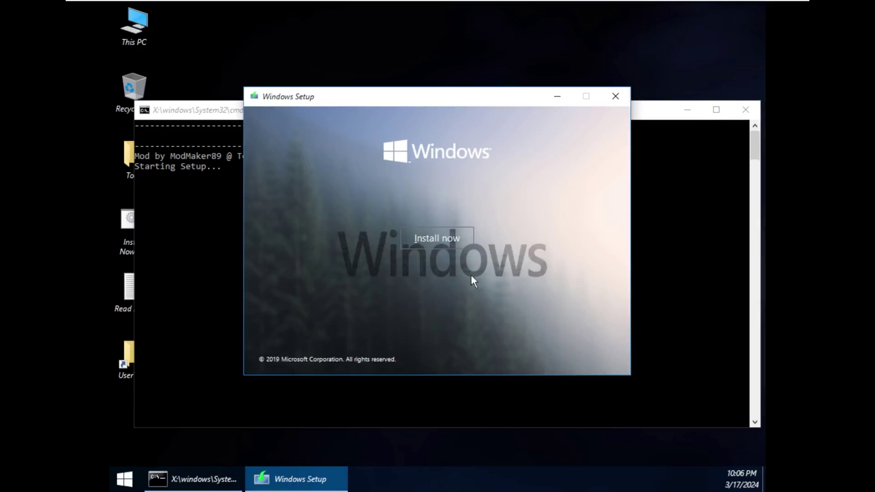
left_click(452, 245)
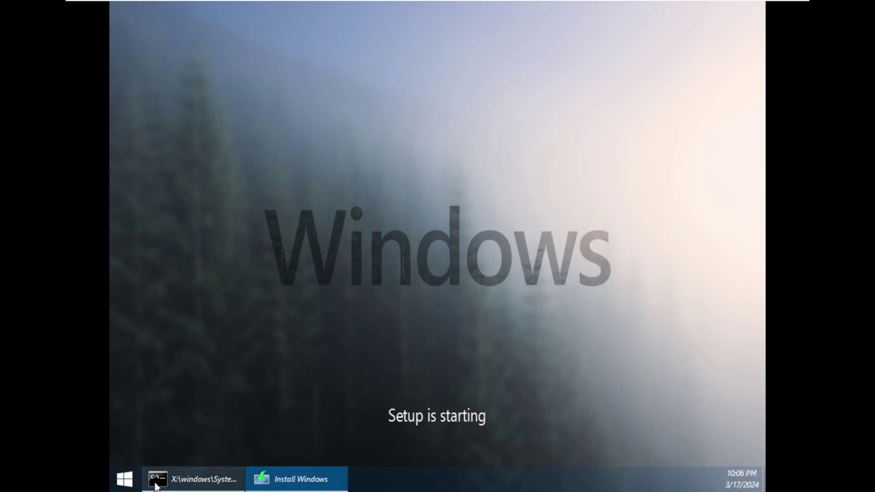
left_click(296, 478)
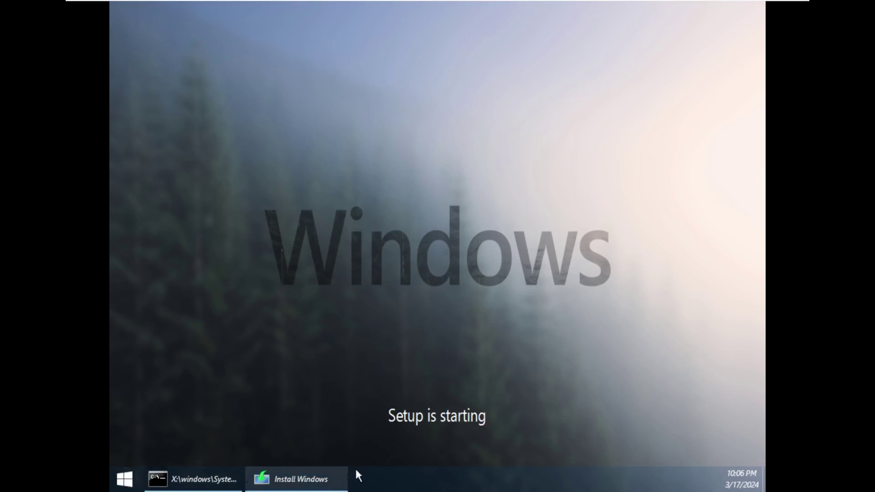
right_click(368, 467)
left_click(194, 478)
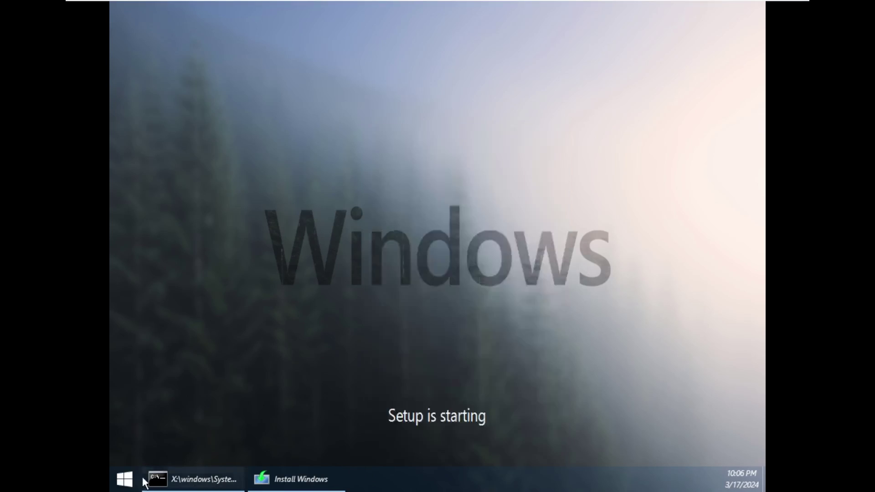
Search the guest's Start menu for winver.
left_click(125, 479)
type("winver")
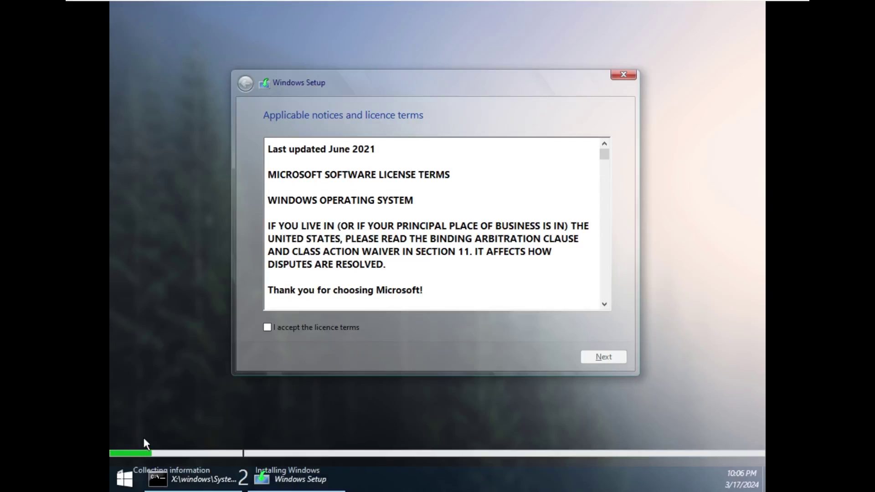
left_click_drag(289, 149, 363, 147)
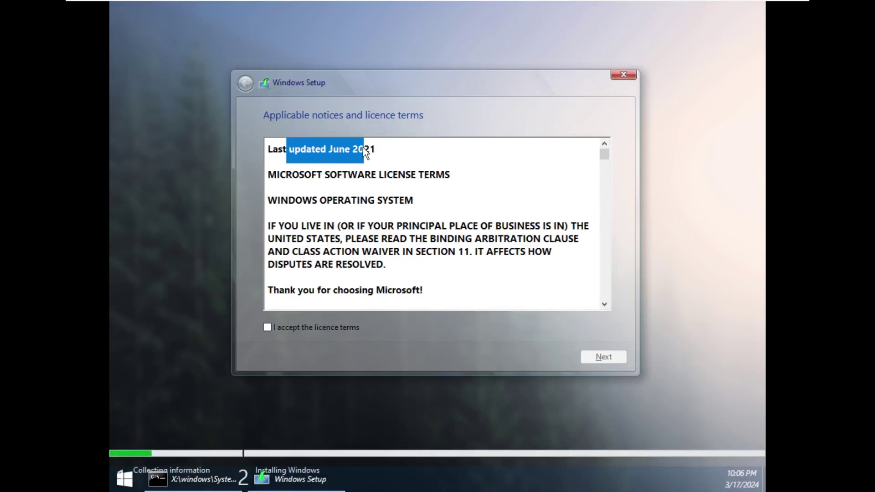
Accept the licence terms and install Windows onto Drive 0's unallocated space.
left_click(360, 325)
left_click(592, 356)
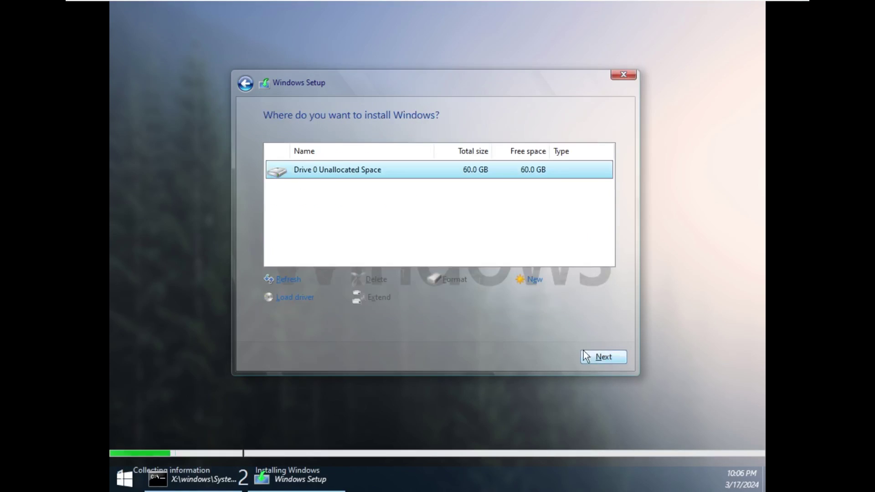
left_click(596, 357)
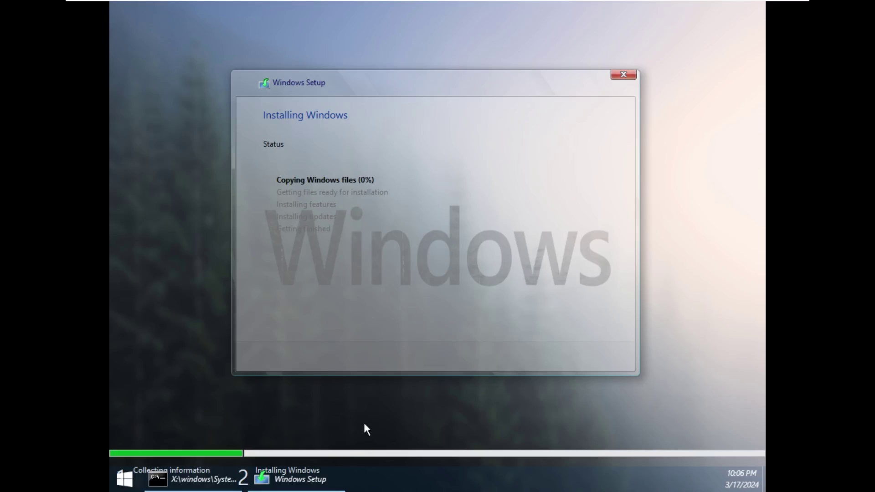
Enter winver in Start search, then clear it and close the Start menu.
left_click(124, 478)
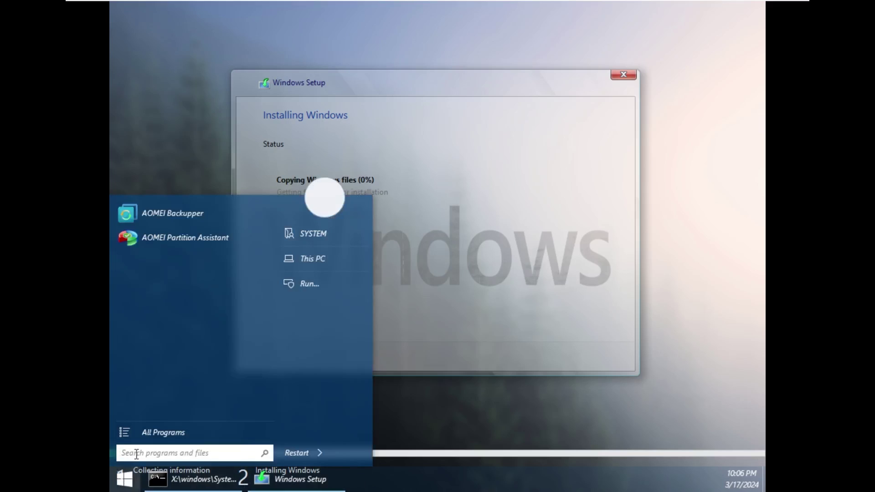
type("winver")
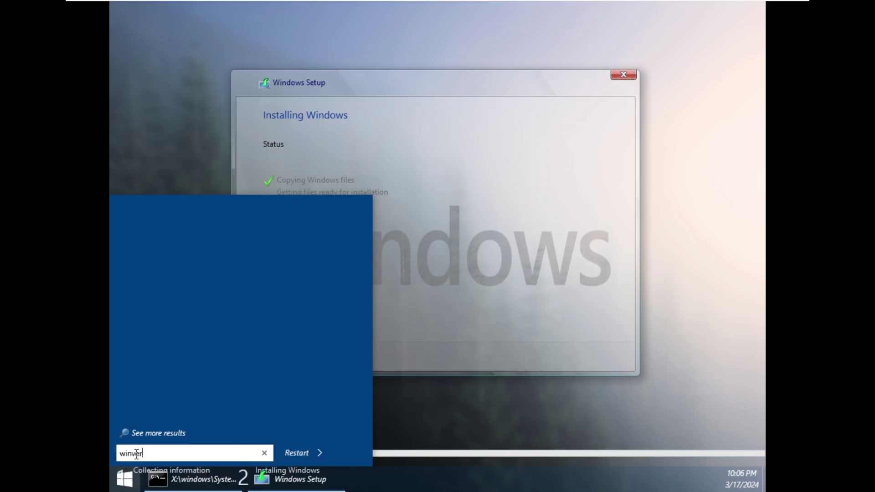
key("BackSpace")
key("BackSpace")
key("BackSpace")
key("BackSpace")
key("BackSpace")
key("BackSpace")
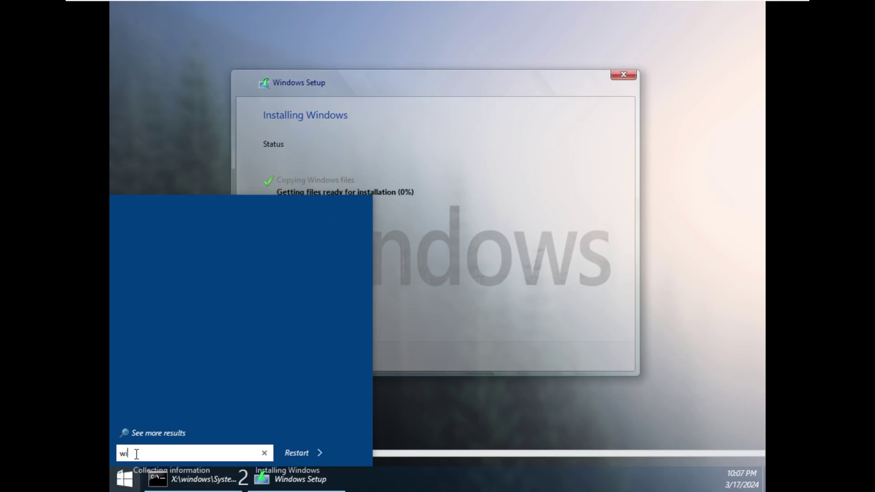
left_click(394, 342)
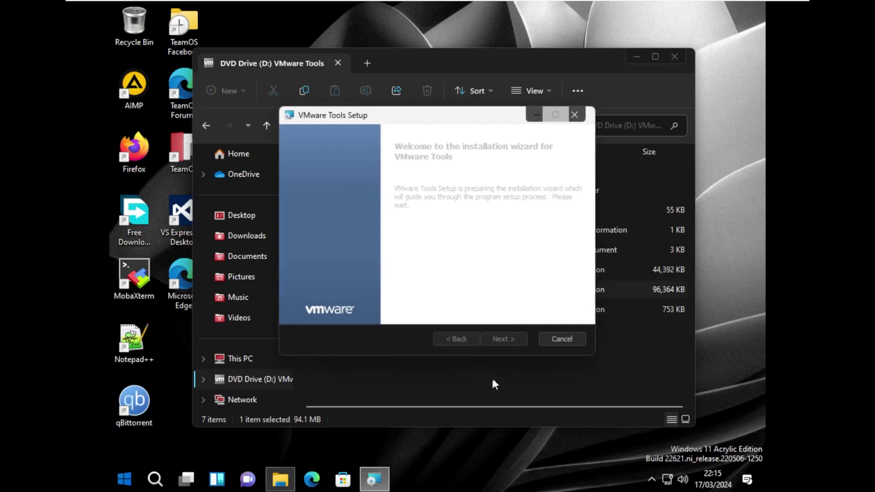
Go through the VMware Tools Setup wizard with the Typical setup type and start installing.
left_click(510, 341)
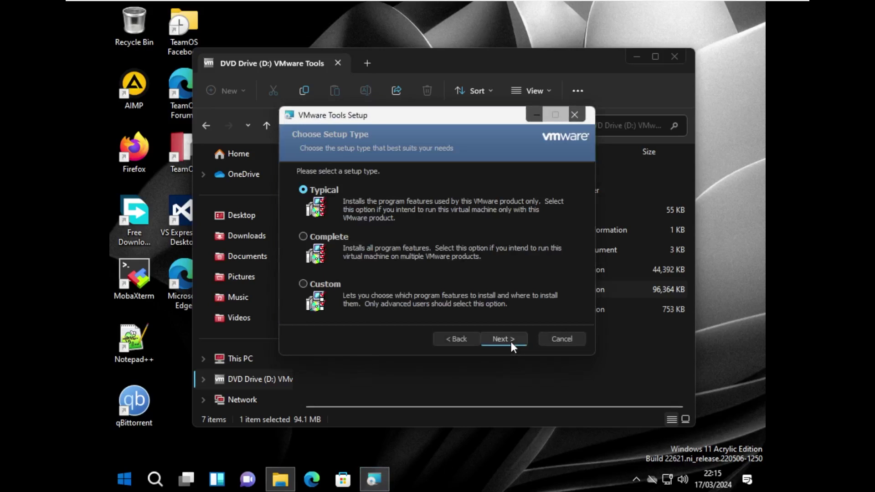
left_click(510, 340)
left_click(509, 340)
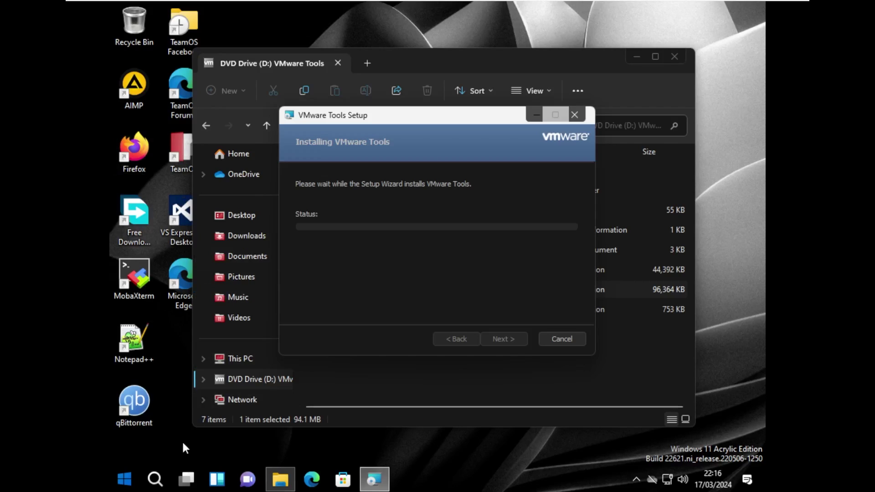
right_click(454, 484)
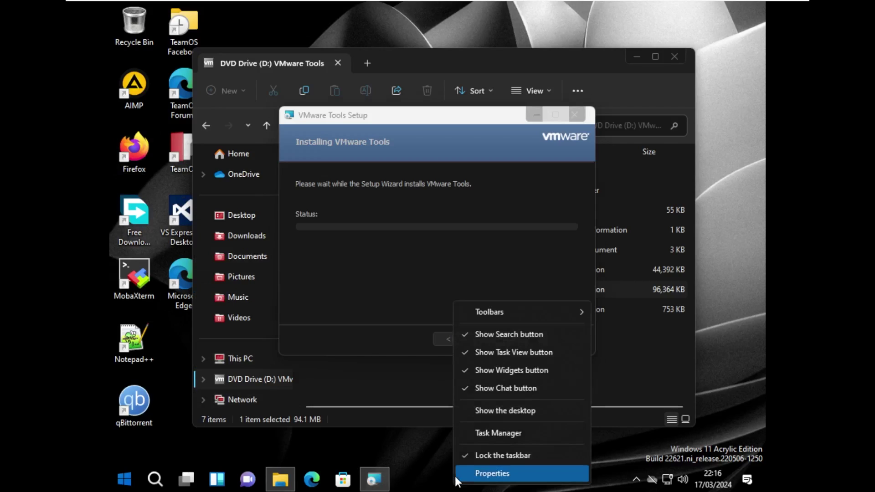
left_click(483, 435)
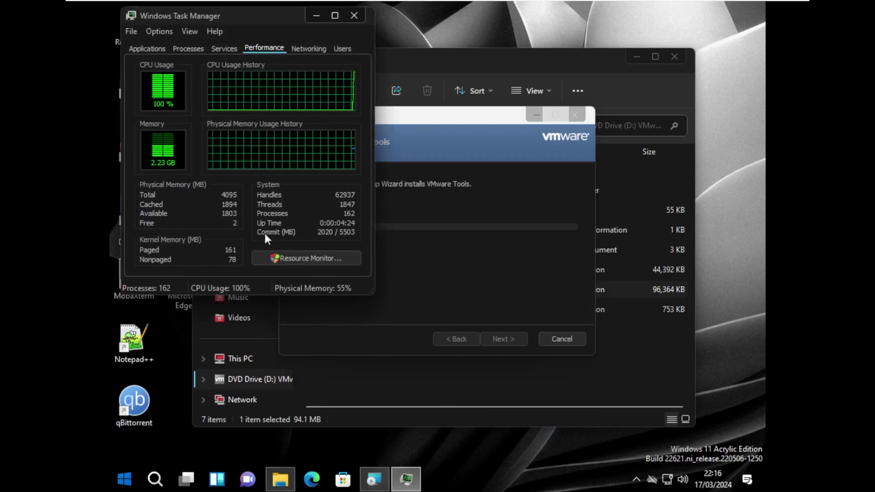
double_click(157, 55)
double_click(156, 51)
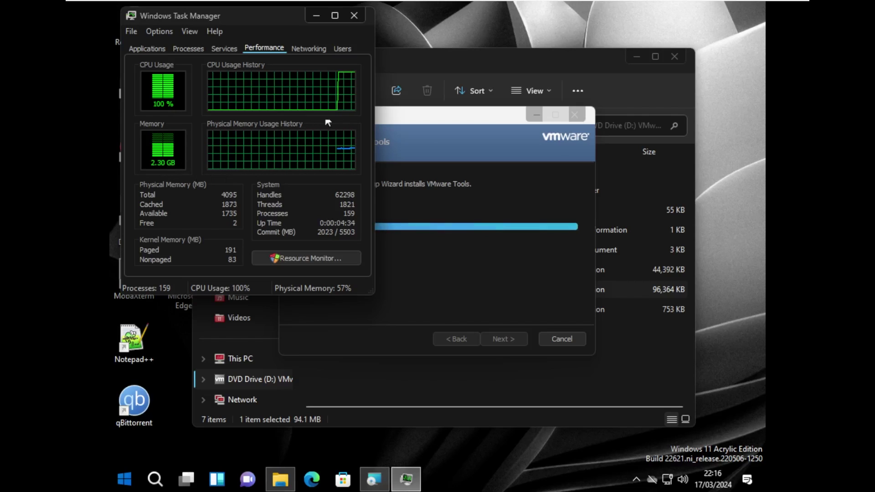
left_click(353, 15)
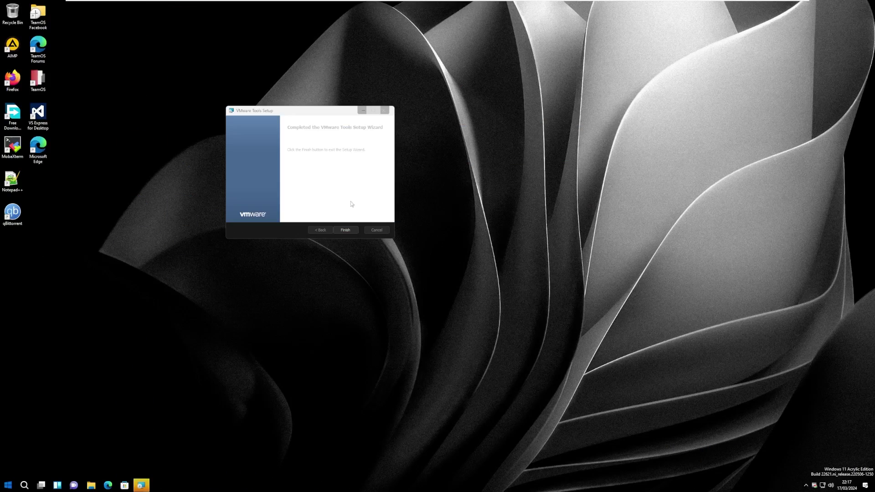
Finish VMware Tools setup without restarting, sweep the desktop, and open the empty Recycle Bin.
left_click(345, 230)
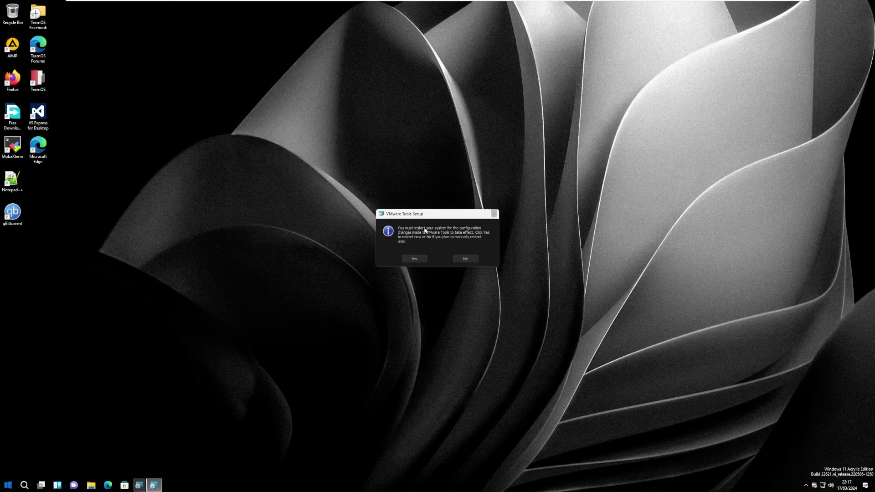
left_click(464, 258)
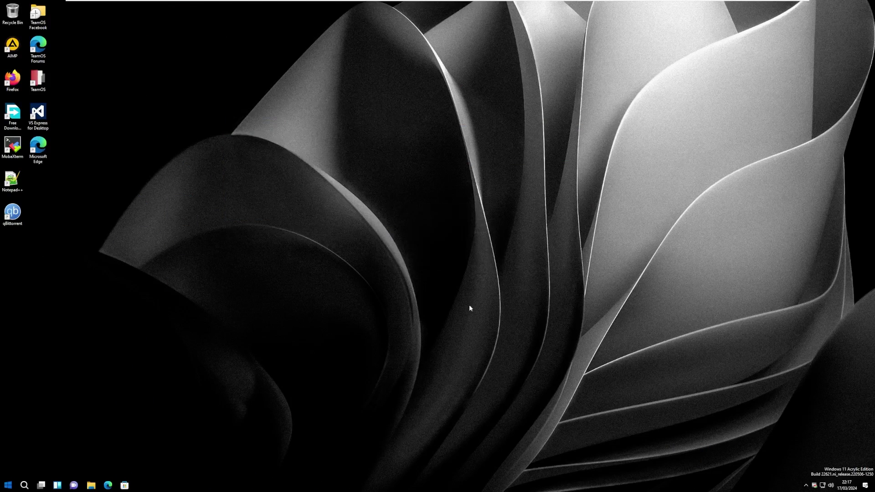
left_click_drag(606, 214, 572, 222)
left_click_drag(563, 255, 514, 240)
left_click_drag(622, 222, 623, 261)
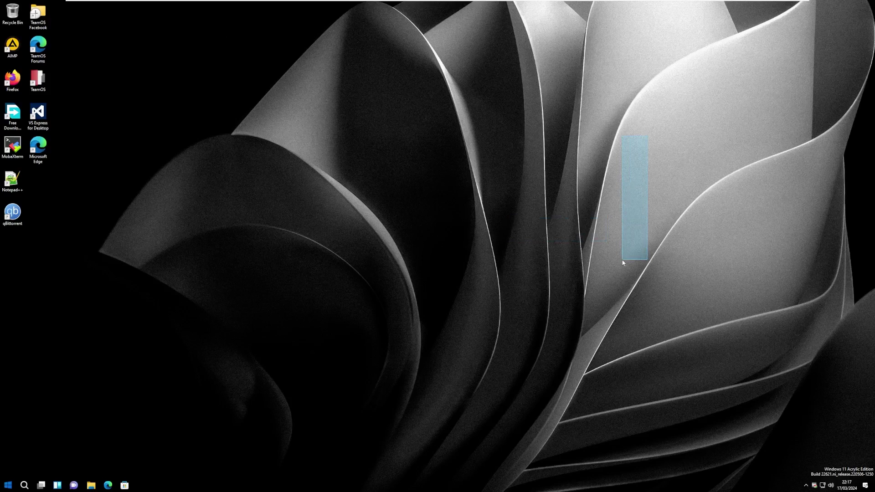
left_click_drag(622, 262, 622, 262)
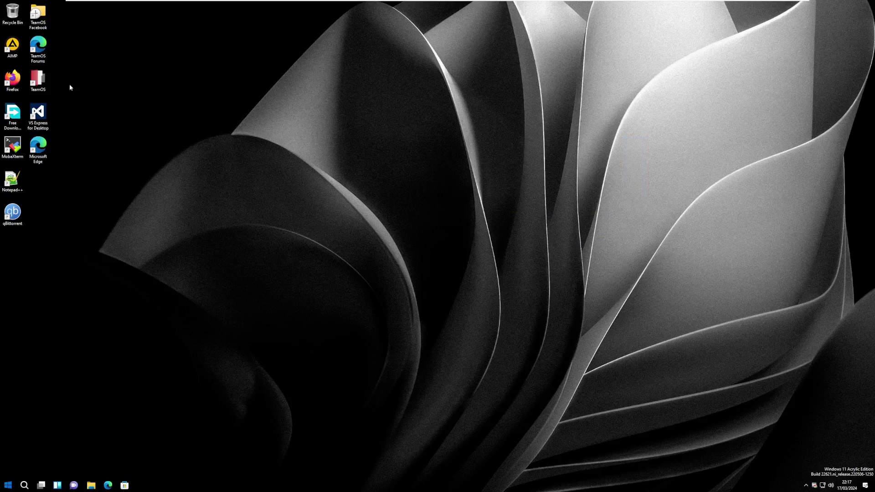
double_click(13, 14)
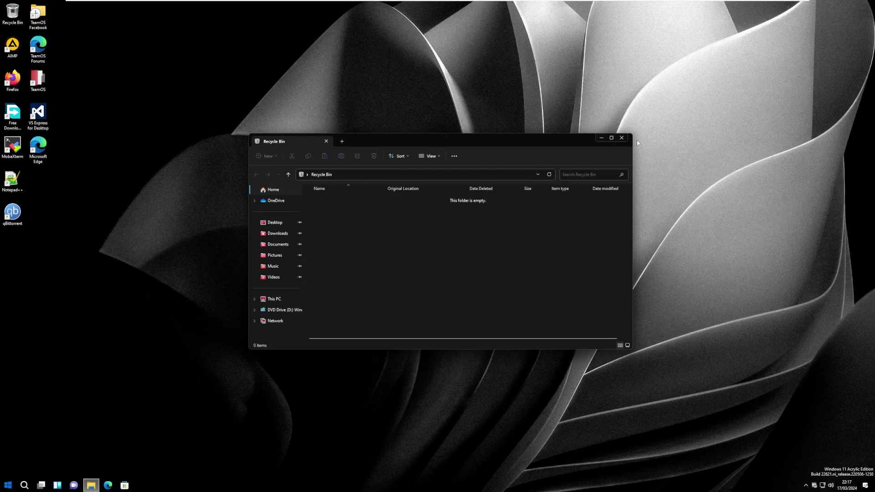
Close Recycle Bin, launch AIMP, dismiss its layout setup, close it, and select Free Download Manager.
left_click(622, 138)
double_click(13, 58)
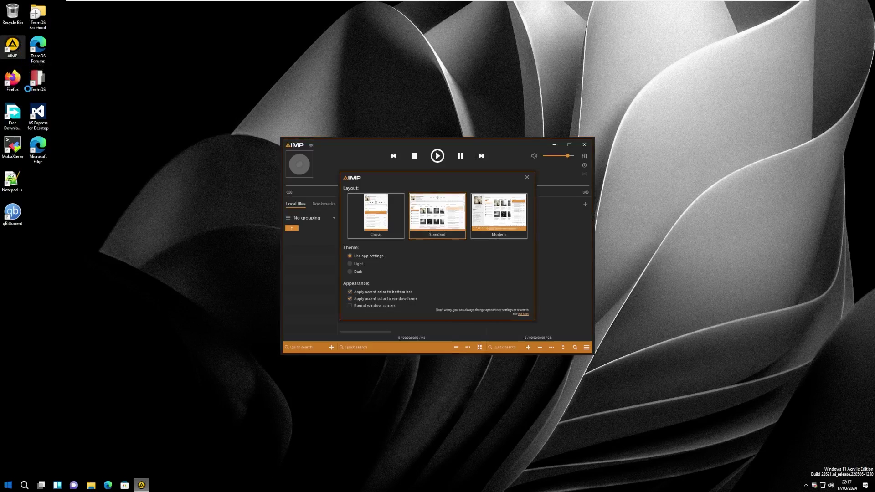
left_click(527, 178)
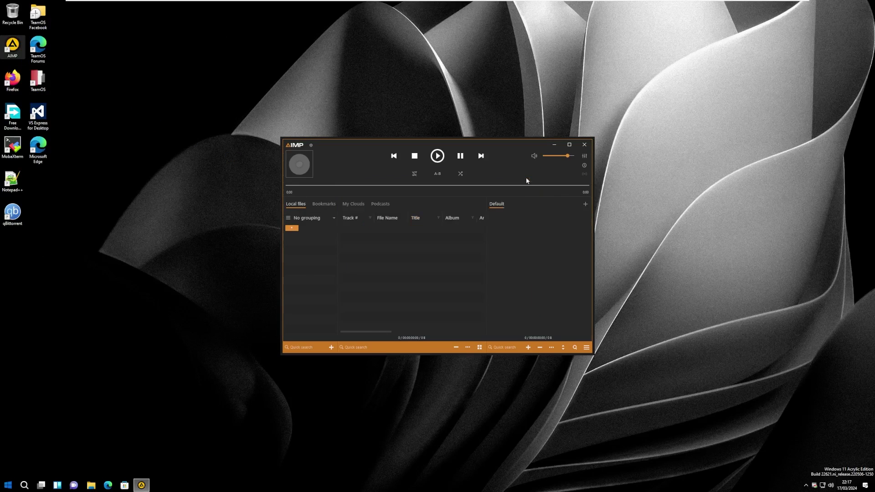
left_click(584, 144)
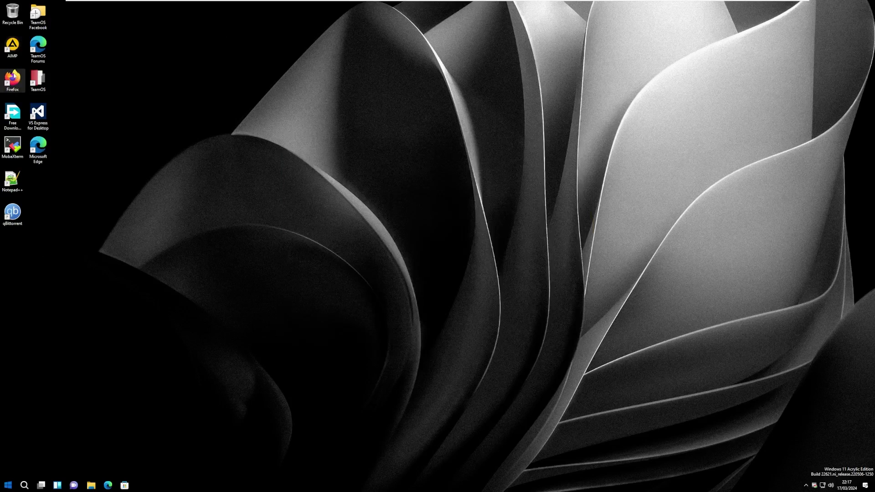
left_click(20, 123)
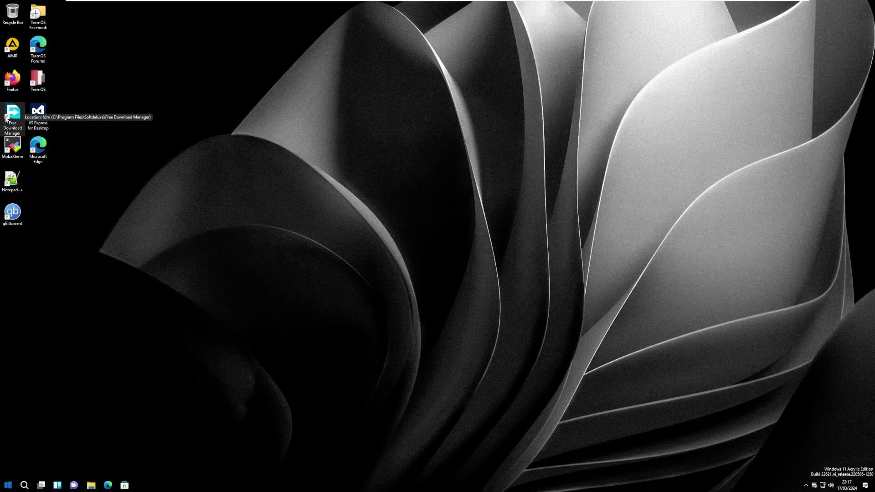
Launch Notepad++, skip its update prompt, maximize and close it, then start qBittorrent past its legal notice.
left_click(15, 166)
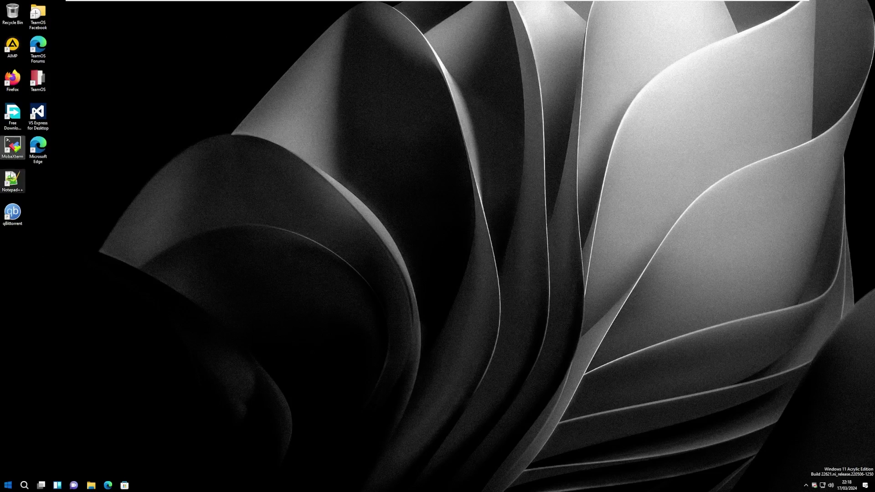
double_click(16, 182)
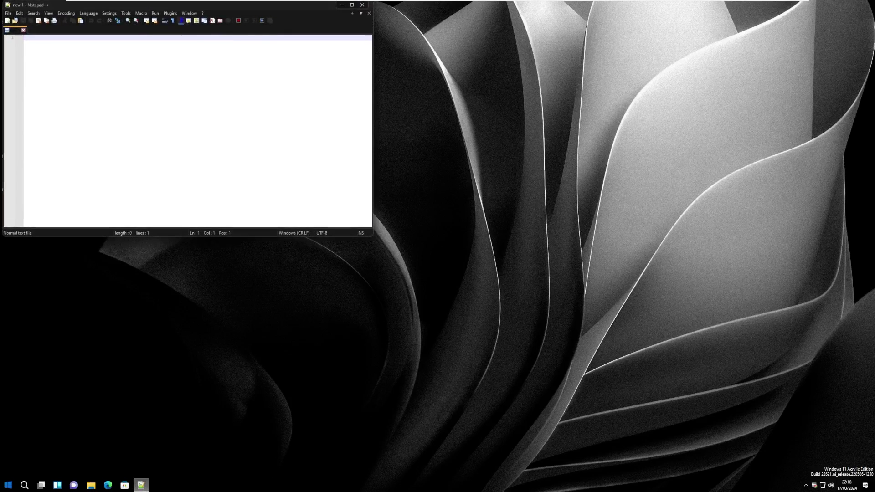
left_click(502, 213)
left_click(351, 4)
left_click(862, 3)
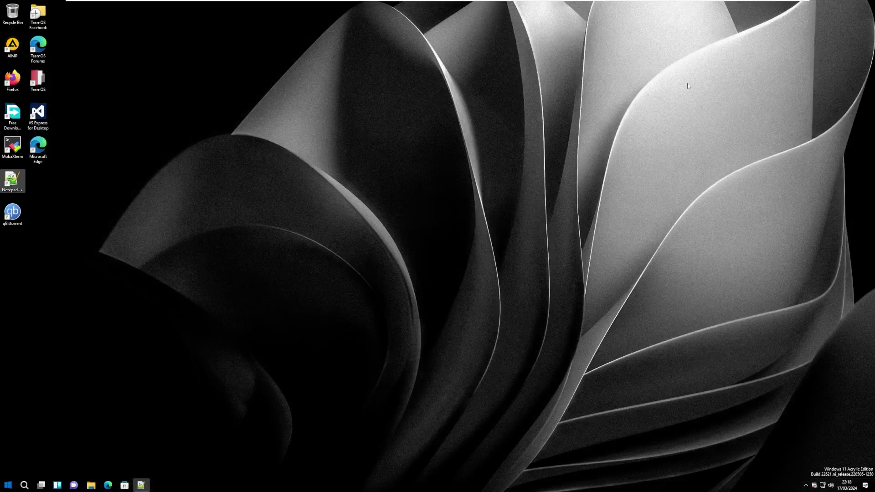
double_click(13, 213)
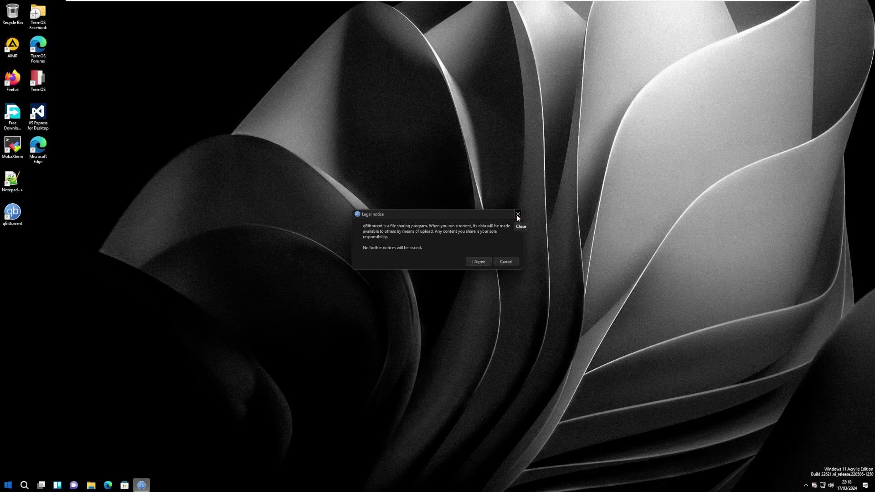
left_click(517, 215)
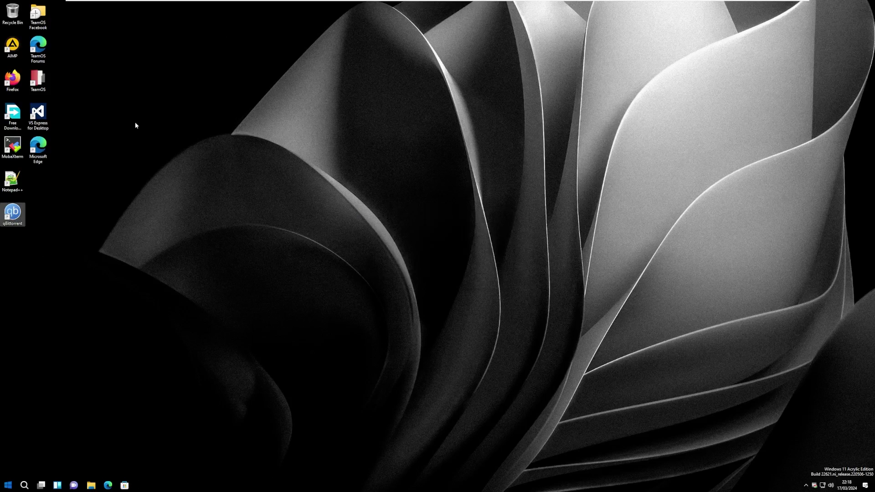
Open the TeamOS Facebook shortcut always in Edge and start Edge without your data.
double_click(41, 16)
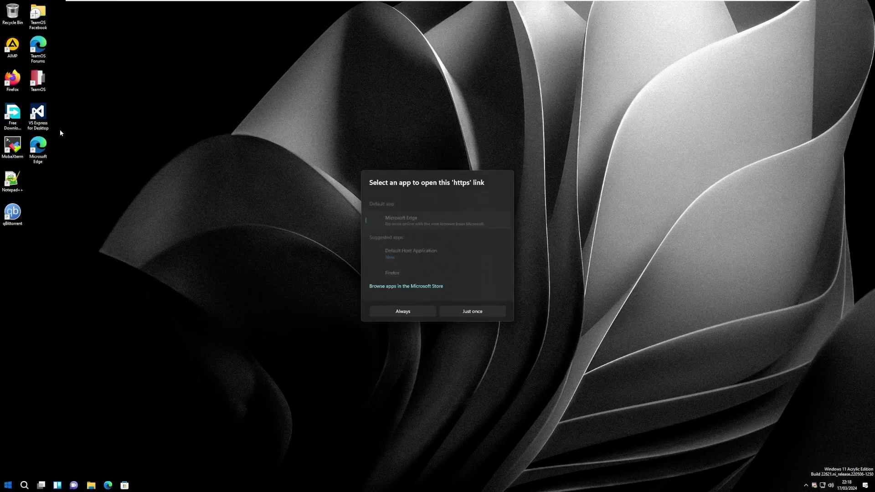
left_click(382, 309)
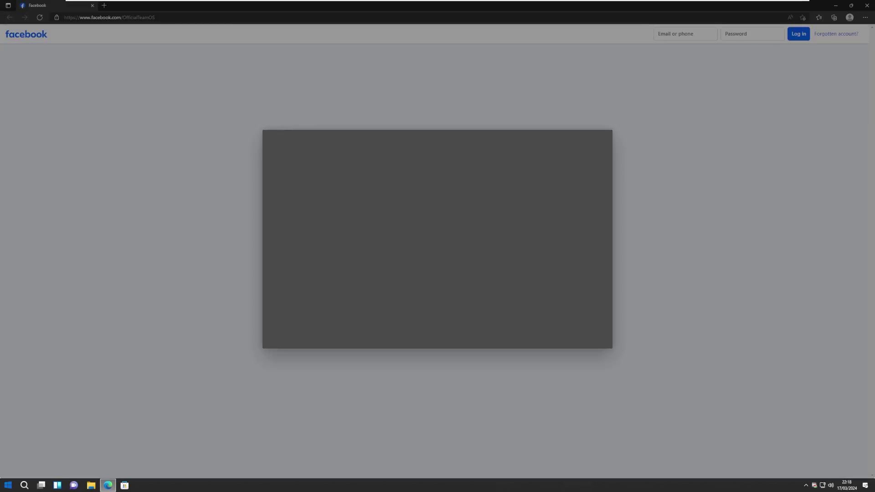
left_click(394, 317)
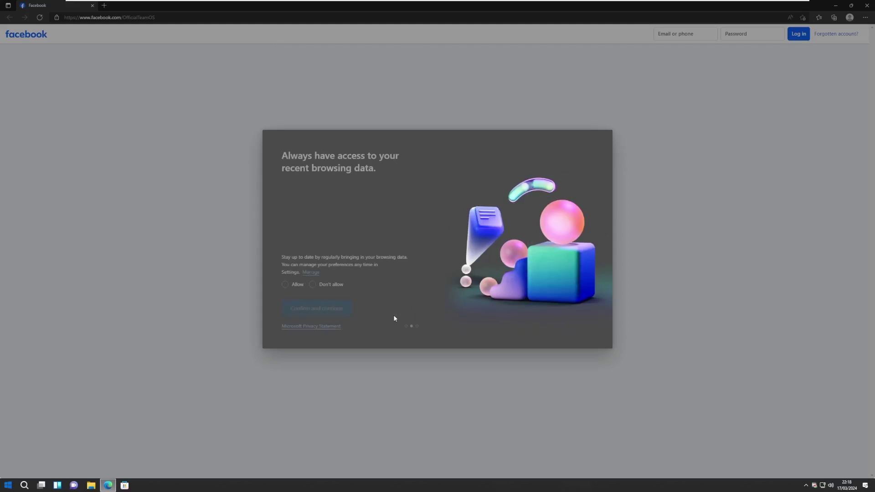
Decline both Edge data-sharing options, finish setup, and close the browser.
left_click(312, 285)
left_click(317, 307)
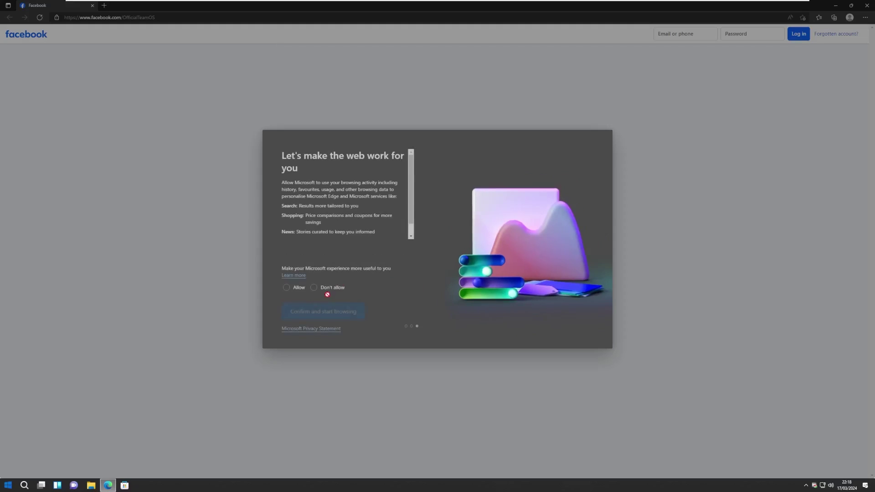
left_click(319, 287)
left_click(324, 314)
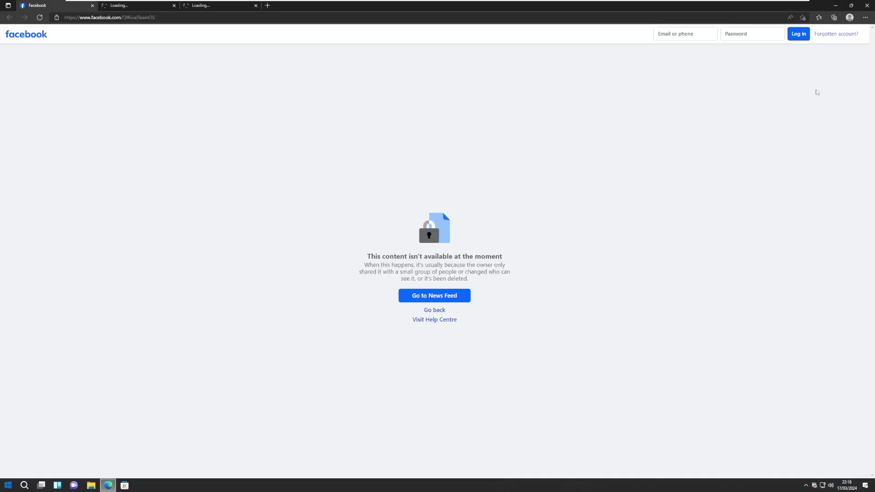
left_click(867, 5)
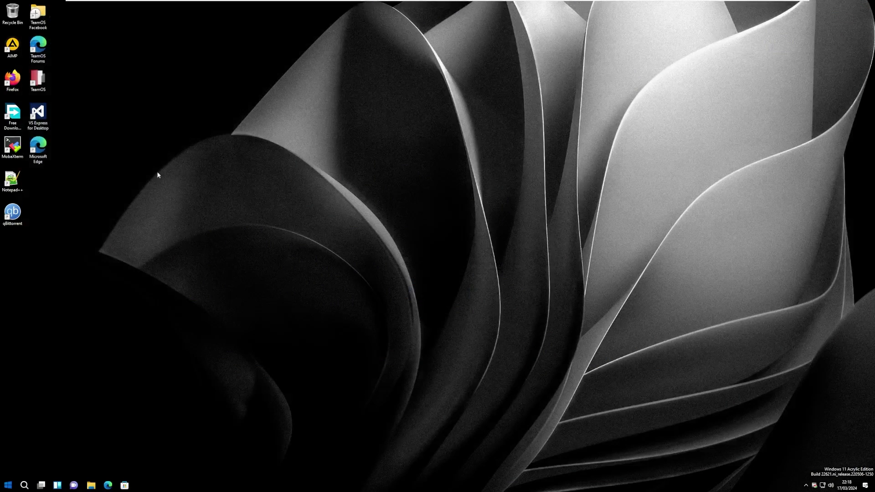
Open the TeamOS Forums shortcut and the C:\TeamOS folder (8 items), close it, then launch VS Express 2012 for Desktop.
double_click(43, 60)
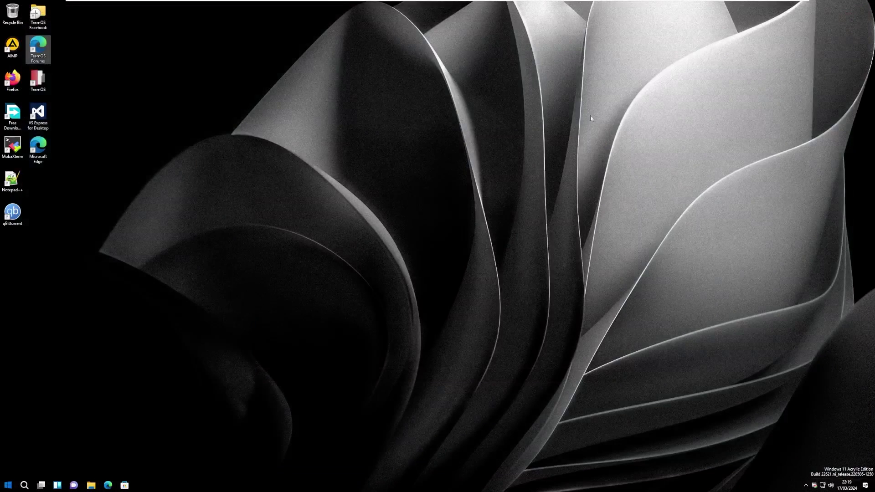
double_click(38, 79)
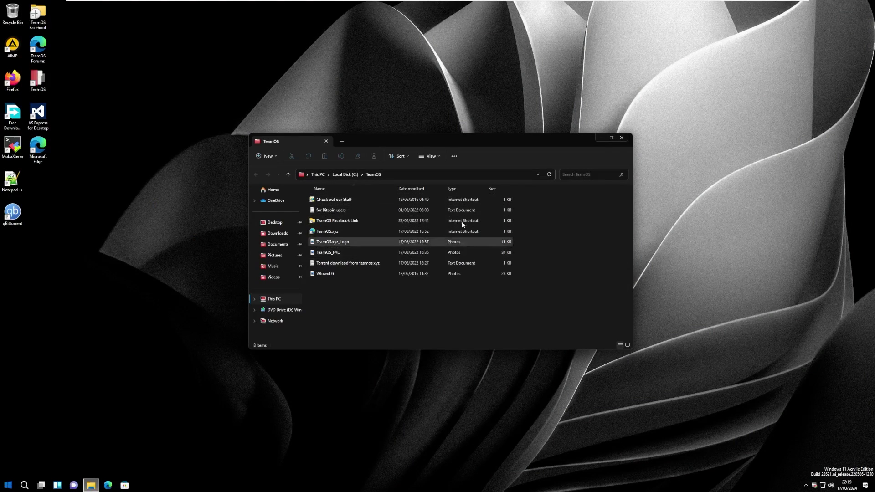
left_click(622, 138)
double_click(40, 115)
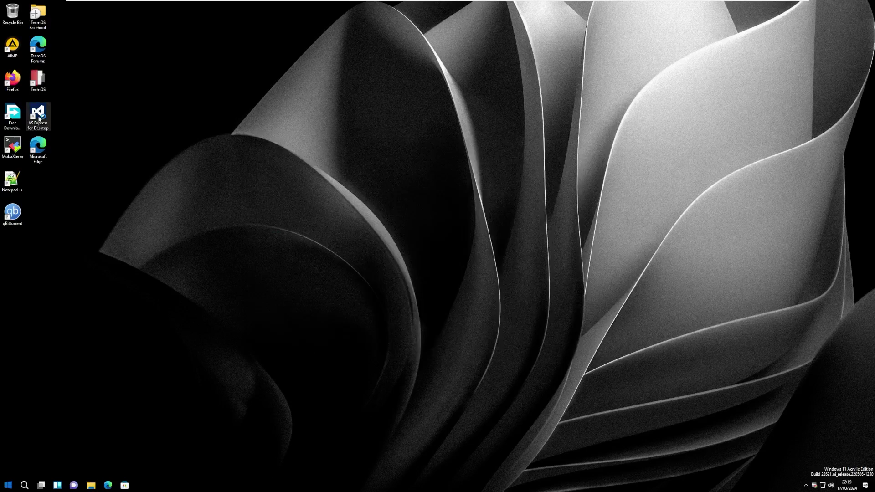